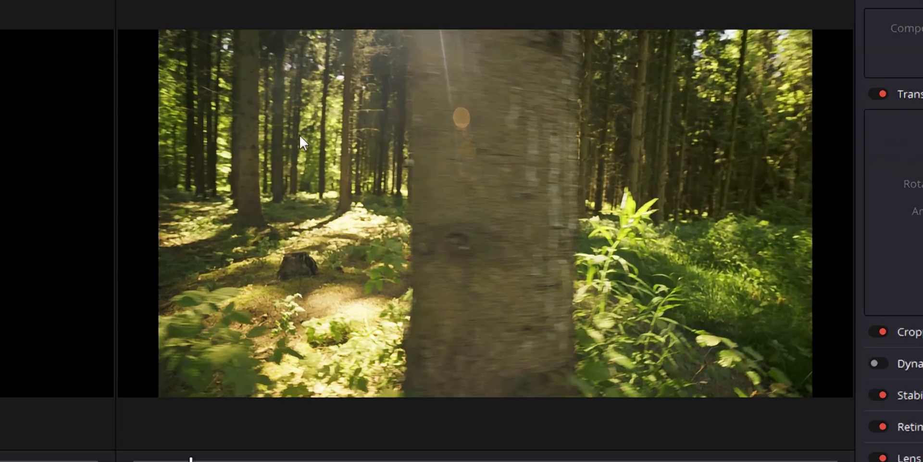
Preview the forest clip, return to its first frame, and open the selected timeline clip in the Fusion page
{"action": "key", "text": "space"}
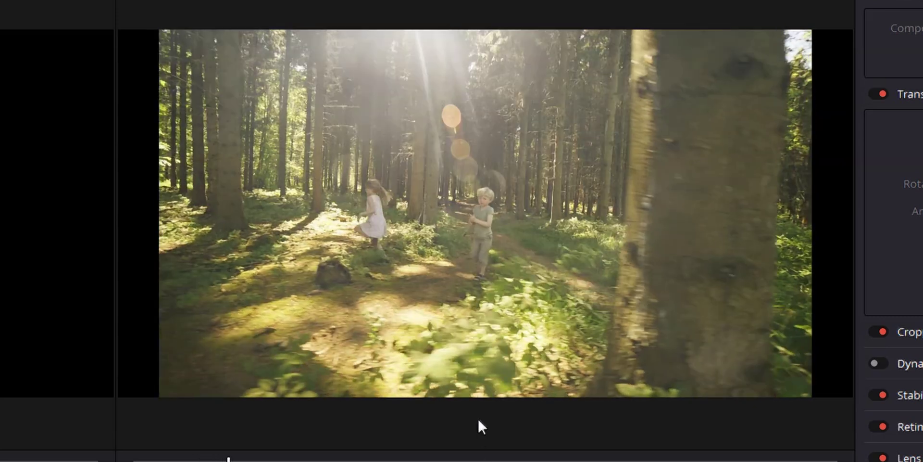
{"action": "key", "text": "space"}
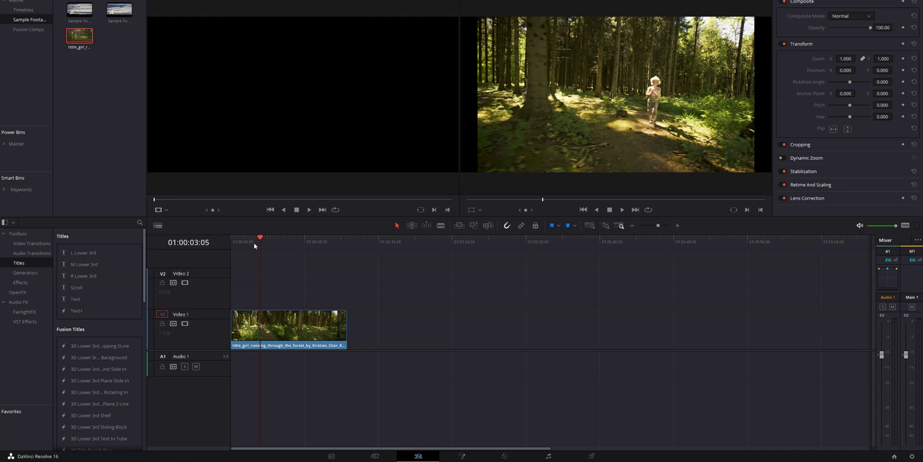
{"action": "key", "text": "Home"}
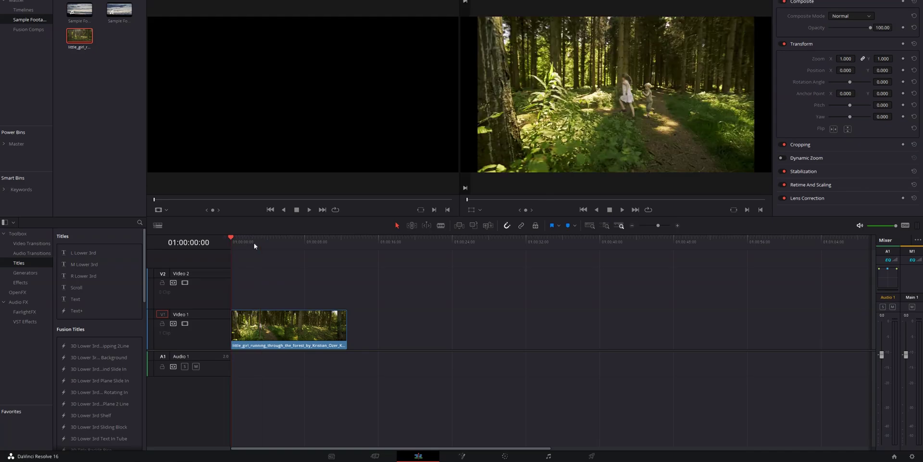
{"action": "left_click", "coordinate": [291, 329]}
{"action": "left_click", "coordinate": [463, 456]}
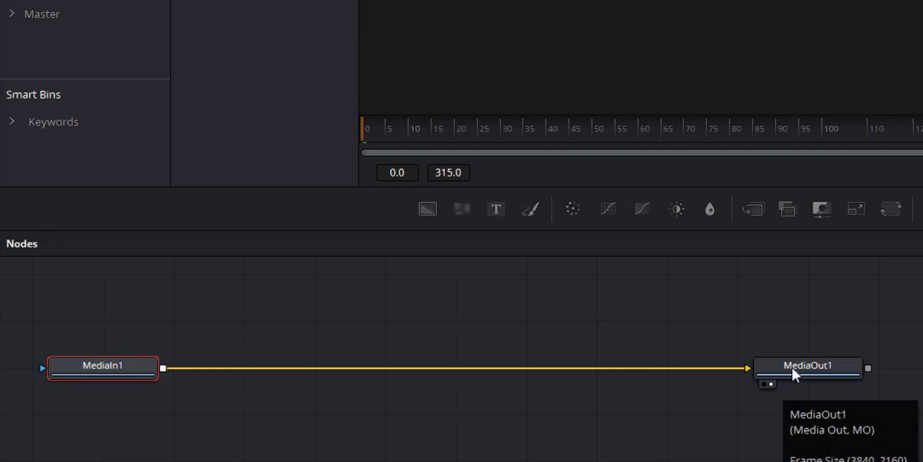
Move the MediaIn1 and MediaOut1 nodes together slightly within the node graph
{"action": "left_click_drag", "start_coordinate": [124, 313], "coordinate": [906, 461]}
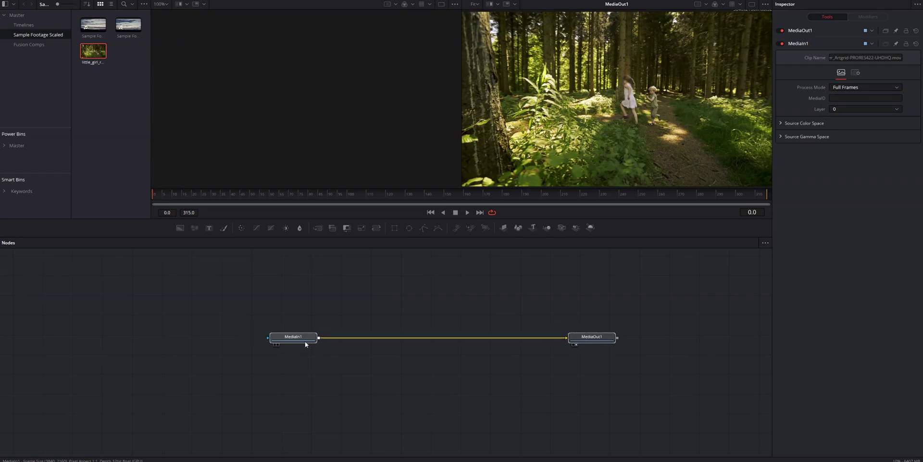
{"action": "left_click_drag", "start_coordinate": [305, 343], "coordinate": [335, 351]}
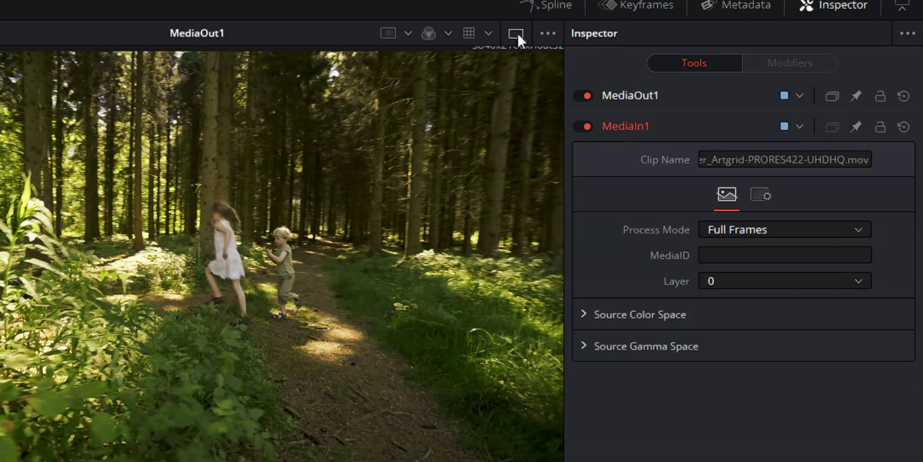
{"action": "left_click", "coordinate": [516, 33]}
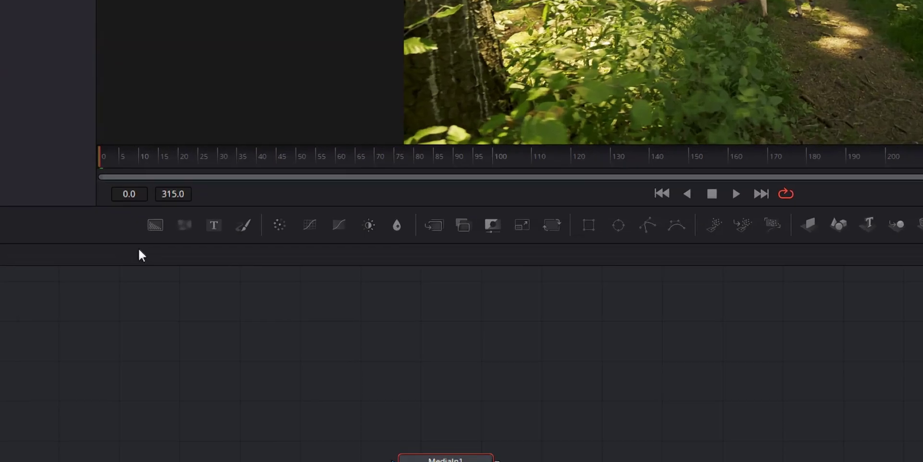
Merge a Text node over MediaIn1 and arrange Merge1 in line with the media nodes, with Text1 below
{"action": "left_click", "coordinate": [214, 224]}
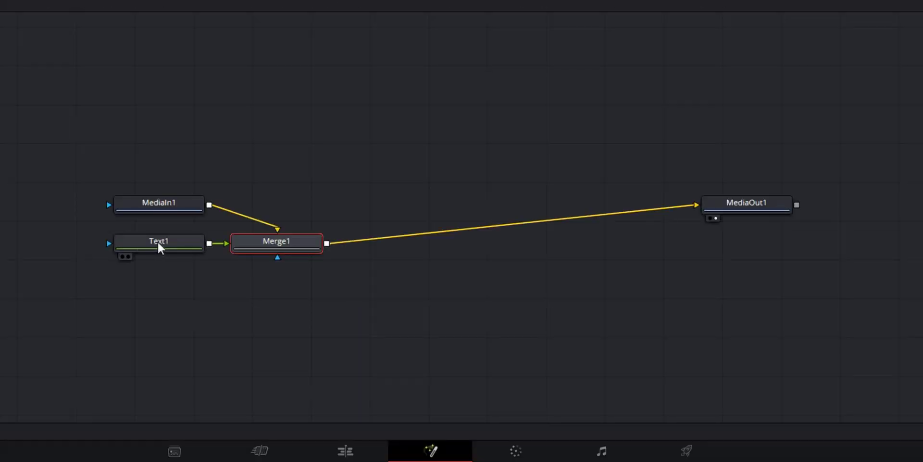
{"action": "left_click_drag", "start_coordinate": [157, 241], "coordinate": [74, 287]}
{"action": "left_click_drag", "start_coordinate": [282, 240], "coordinate": [340, 199]}
Enter "THE WOODS" as the styled text of the Text1 node
{"action": "left_click", "coordinate": [91, 291]}
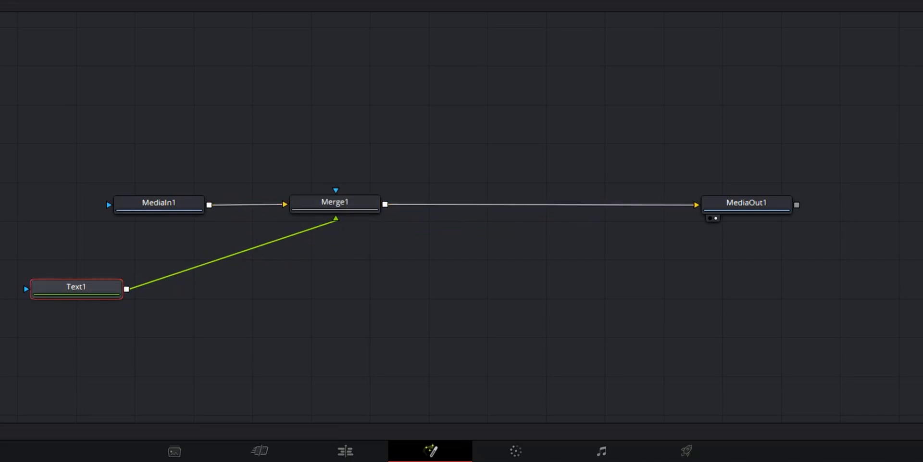
{"action": "left_click", "coordinate": [838, 156]}
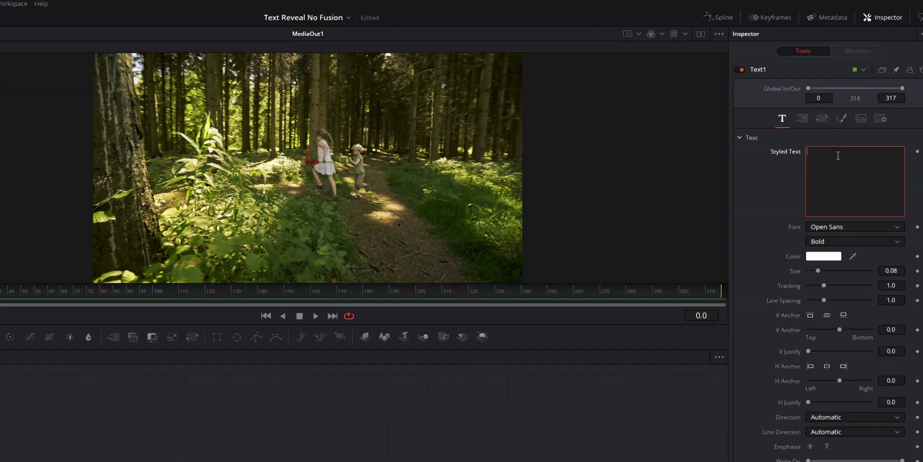
{"action": "type", "text": "THE WOO"}
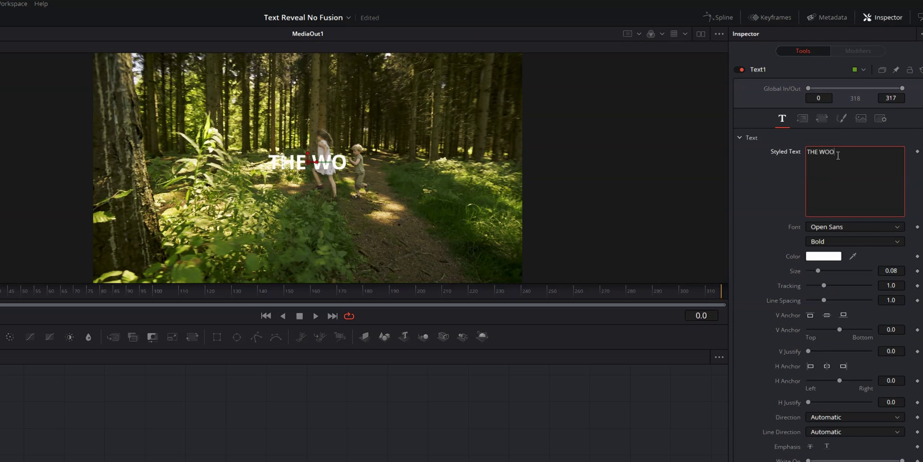
{"action": "type", "text": "DS"}
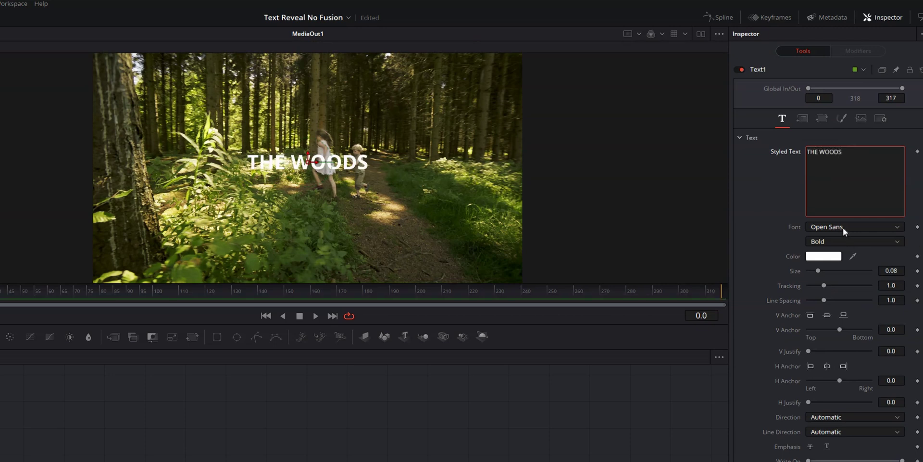
Set the title's font style to Regular and its size to 0.1681, and save the project
{"action": "left_click", "coordinate": [841, 240]}
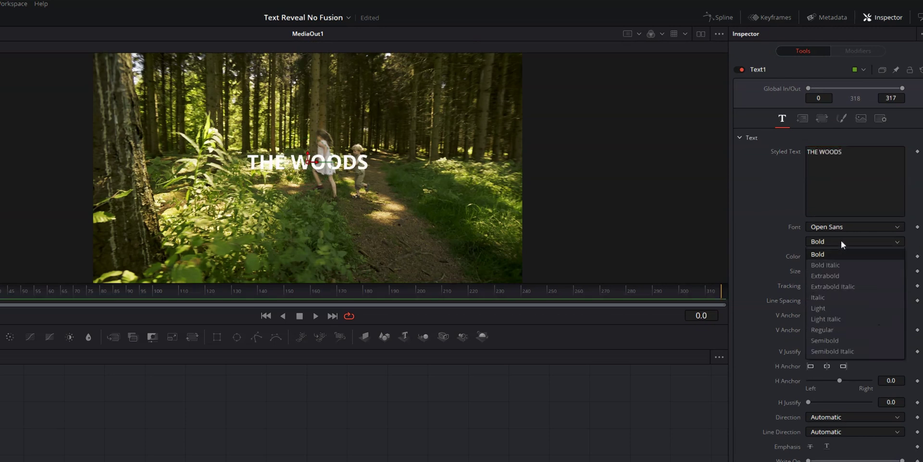
{"action": "left_click", "coordinate": [839, 331]}
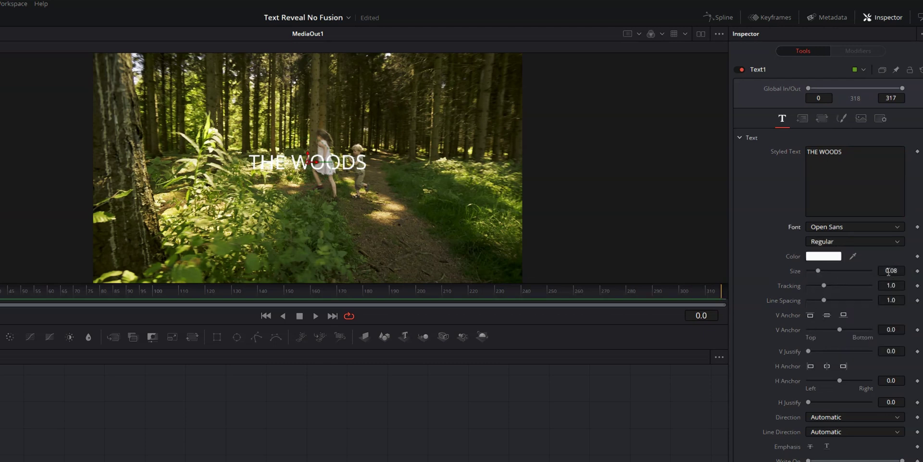
{"action": "left_click_drag", "start_coordinate": [889, 272], "coordinate": [887, 270]}
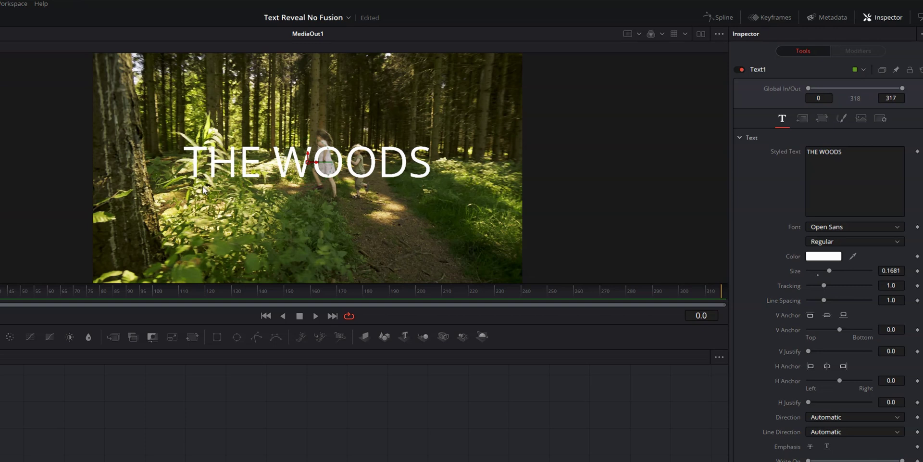
{"action": "key", "text": "ctrl+s"}
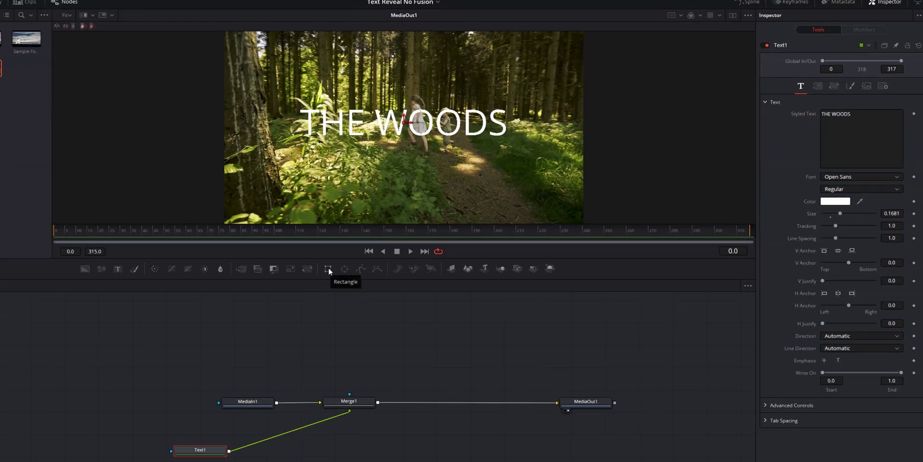
Mask Text1 with an inverted rectangle widened to about 0.589 and centred at 0.5, so that it spans the whole title
{"action": "left_click", "coordinate": [218, 335]}
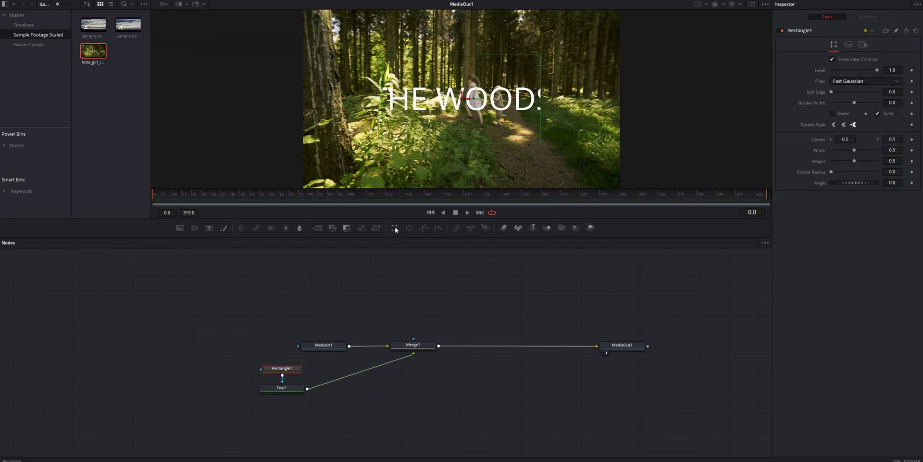
{"action": "left_click_drag", "start_coordinate": [542, 75], "coordinate": [555, 79]}
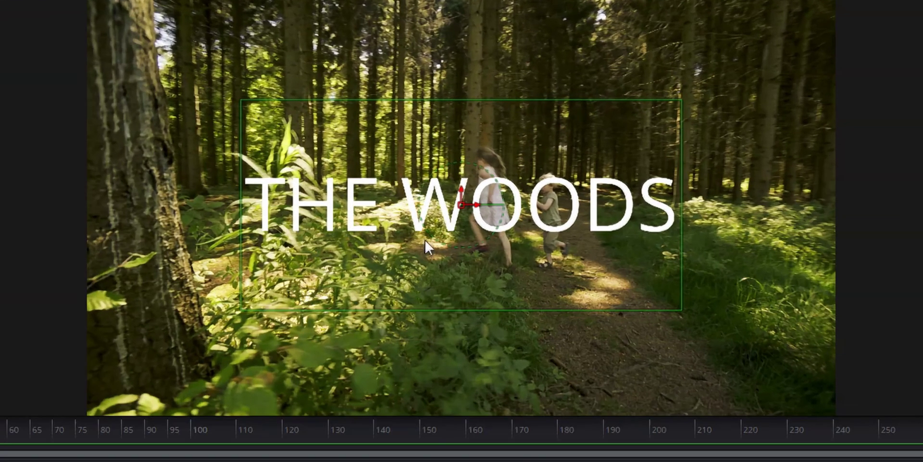
{"action": "mouse_move", "coordinate": [458, 201]}
{"action": "left_mouse_down"}
{"action": "mouse_move", "coordinate": [670, 203]}
{"action": "mouse_move", "coordinate": [258, 205]}
{"action": "mouse_move", "coordinate": [730, 200]}
{"action": "mouse_move", "coordinate": [316, 188]}
{"action": "mouse_move", "coordinate": [457, 204]}
{"action": "left_mouse_up"}
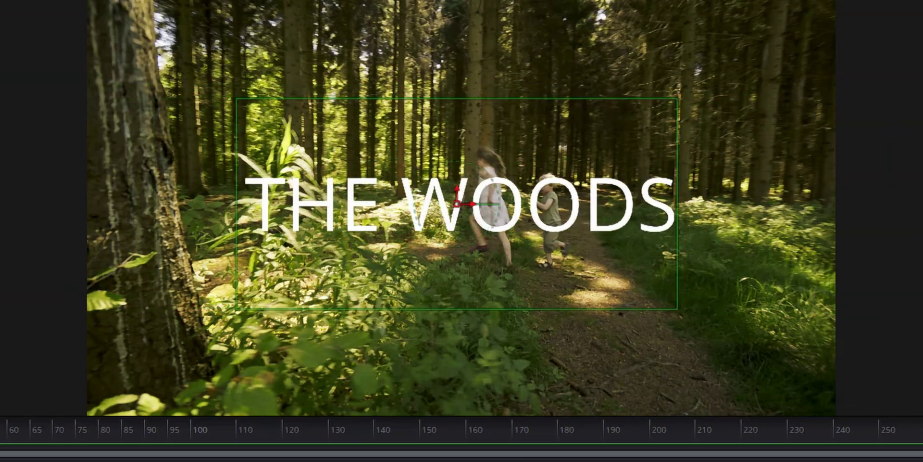
{"action": "left_click_drag", "start_coordinate": [457, 204], "coordinate": [460, 204]}
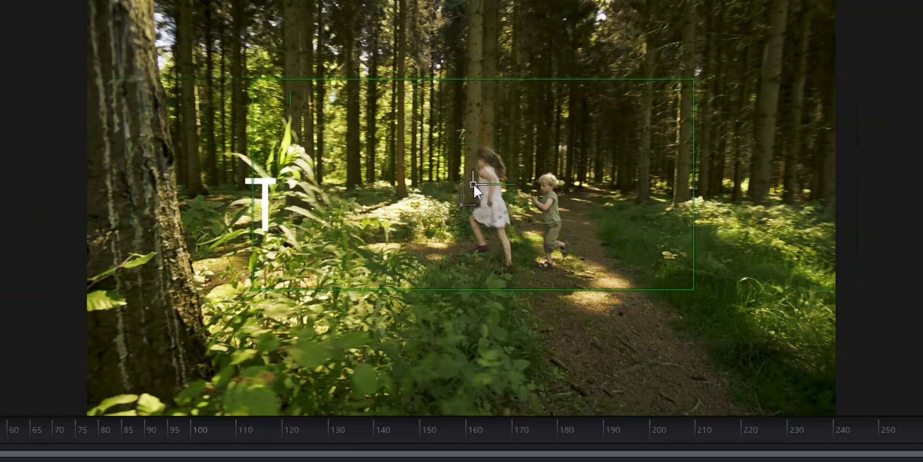
{"action": "key", "text": "ctrl+z"}
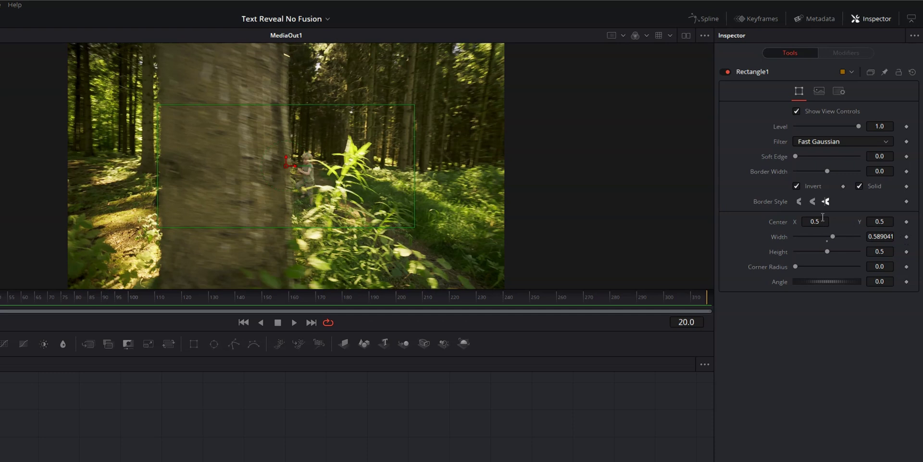
Keyframe the mask's Center and Angle from frame 20, moving Center X with the tree's edge to 0.535 at frame 21 and 0.854 at frame 34
{"action": "left_click", "coordinate": [907, 222]}
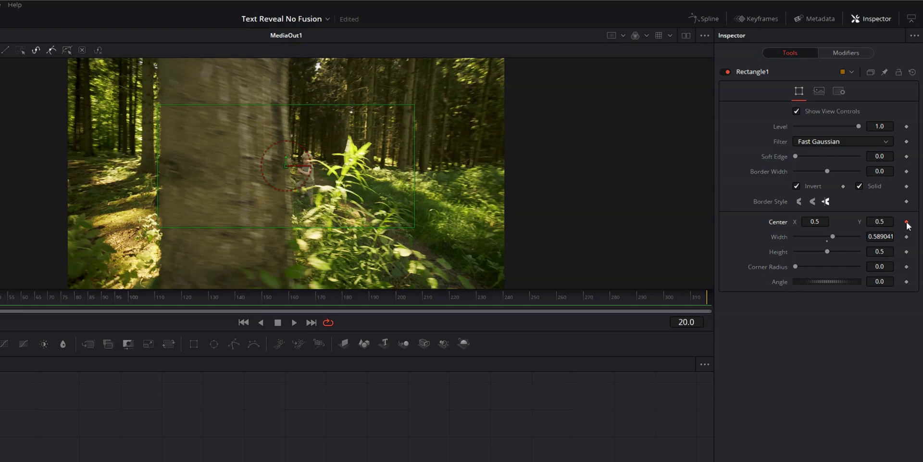
{"action": "left_click", "coordinate": [906, 282]}
{"action": "key", "text": "Right"}
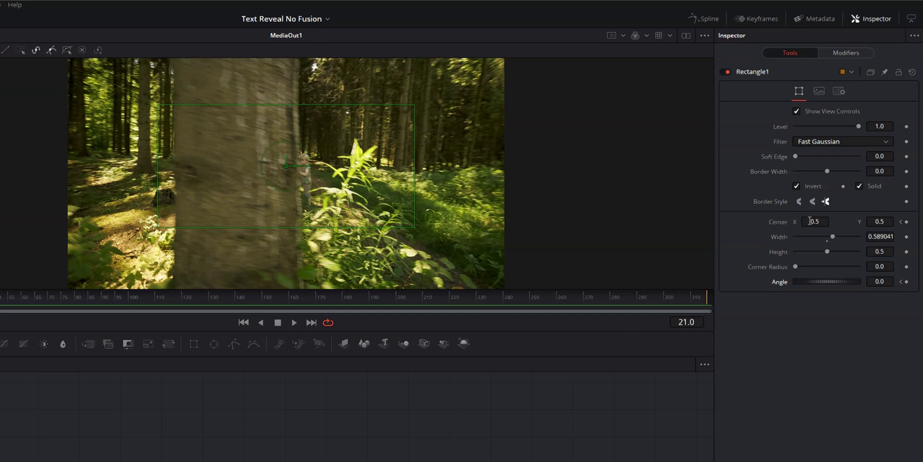
{"action": "left_click_drag", "start_coordinate": [810, 221], "coordinate": [845, 221]}
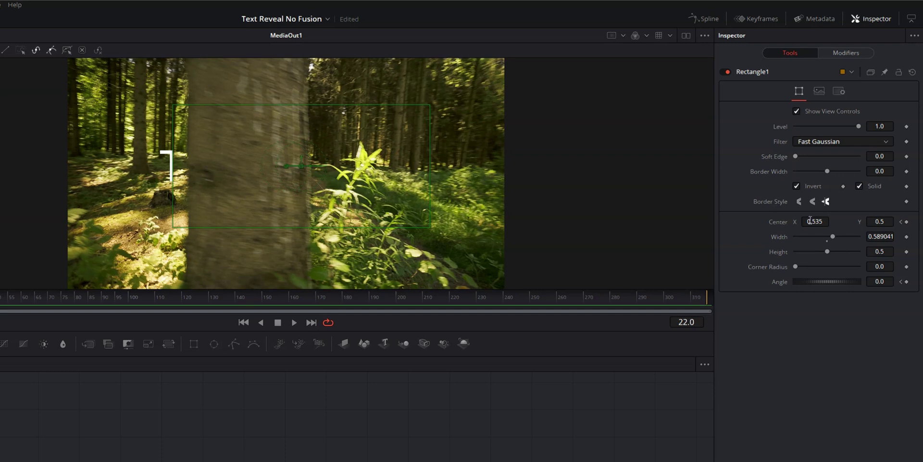
{"action": "mouse_move", "coordinate": [810, 221]}
{"action": "left_mouse_down"}
{"action": "mouse_move", "coordinate": [890, 220]}
{"action": "mouse_move", "coordinate": [813, 222]}
{"action": "left_mouse_up"}
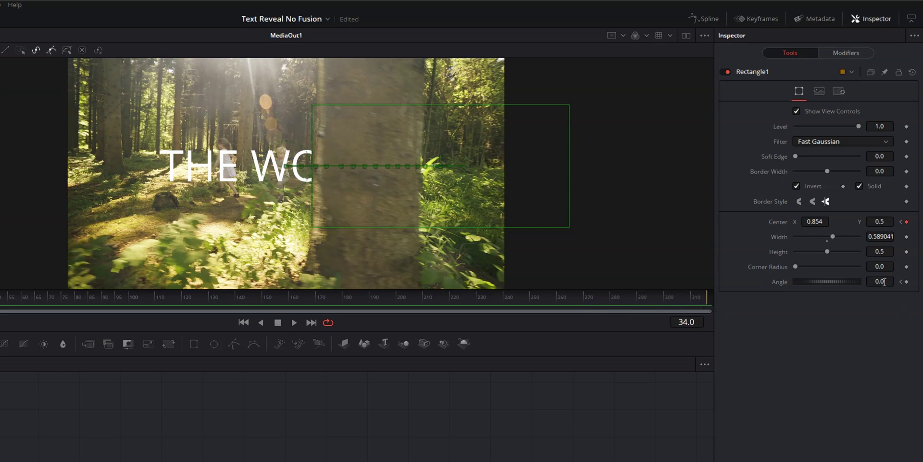
Angle the mask to -4.3 at frame 34, continue keyframing it along the trunk to Center X 1.086, and save the project
{"action": "left_click_drag", "start_coordinate": [884, 281], "coordinate": [839, 281]}
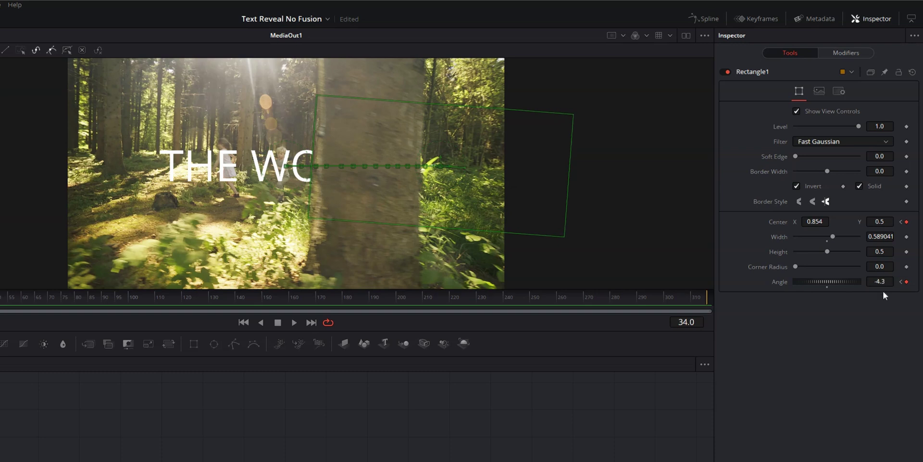
{"action": "key", "text": "Right"}
{"action": "left_click_drag", "start_coordinate": [816, 221], "coordinate": [827, 220]}
{"action": "key", "text": "Right"}
{"action": "key", "text": "Right"}
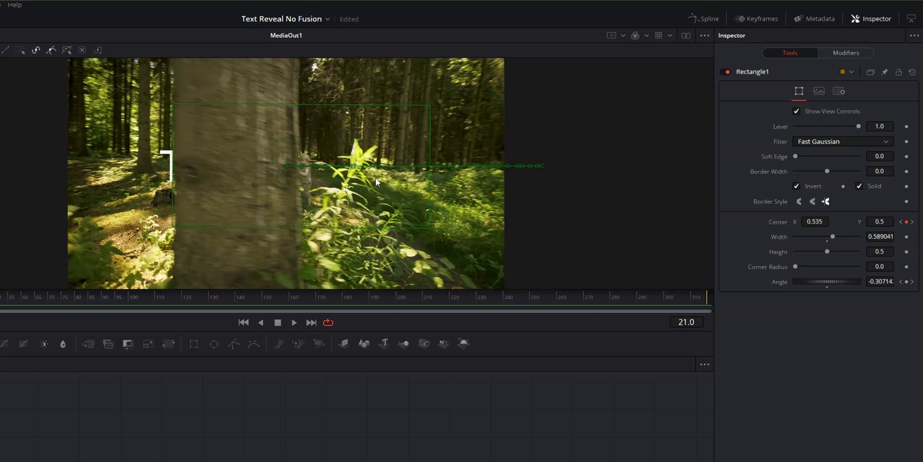
{"action": "key", "text": "ctrl+s"}
Set the rectangle mask's Soft Edge to 0.0079 and play back the title reveal
{"action": "mouse_move", "coordinate": [794, 155]}
{"action": "left_mouse_down"}
{"action": "mouse_move", "coordinate": [811, 155]}
{"action": "mouse_move", "coordinate": [796, 154]}
{"action": "left_mouse_up"}
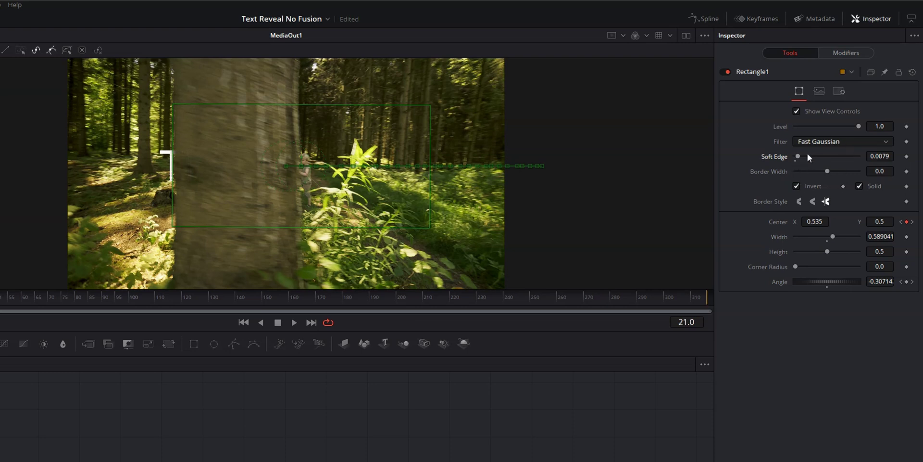
{"action": "key", "text": "space"}
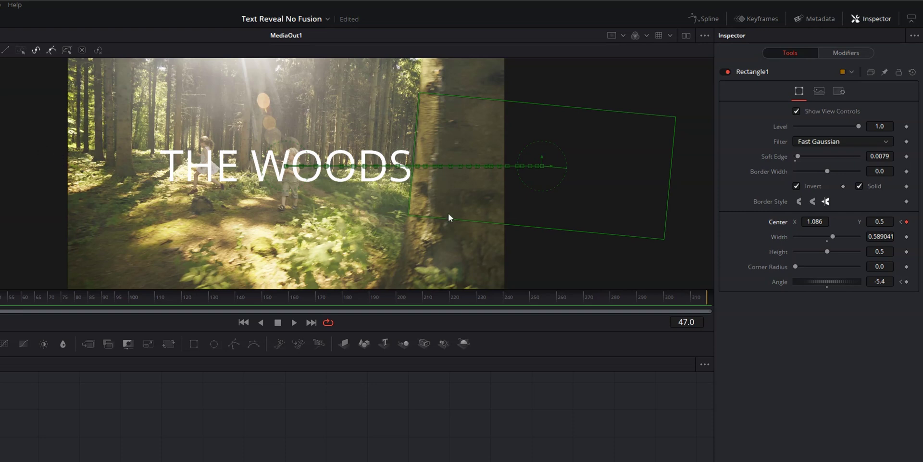
Keyframe the mask's Center Y at about 0.045 on frame 48 to move it below the title
{"action": "key", "text": "Right"}
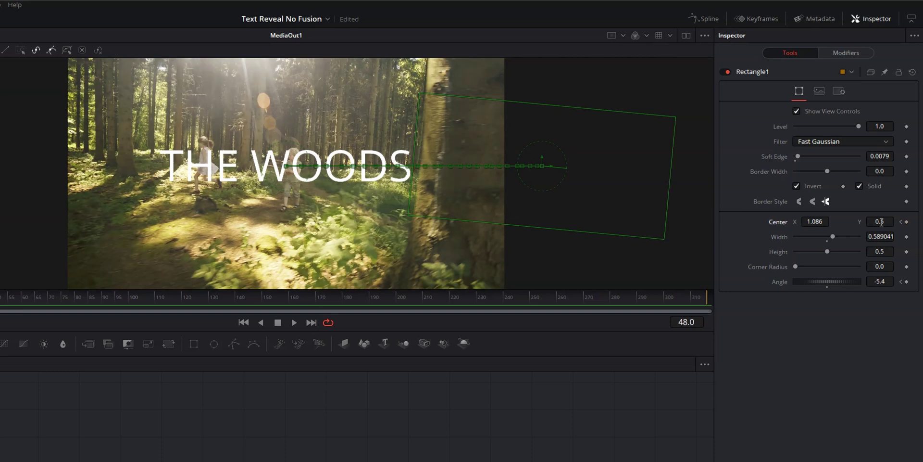
{"action": "left_click_drag", "start_coordinate": [884, 222], "coordinate": [693, 222]}
{"action": "left_click_drag", "start_coordinate": [836, 222], "coordinate": [834, 222]}
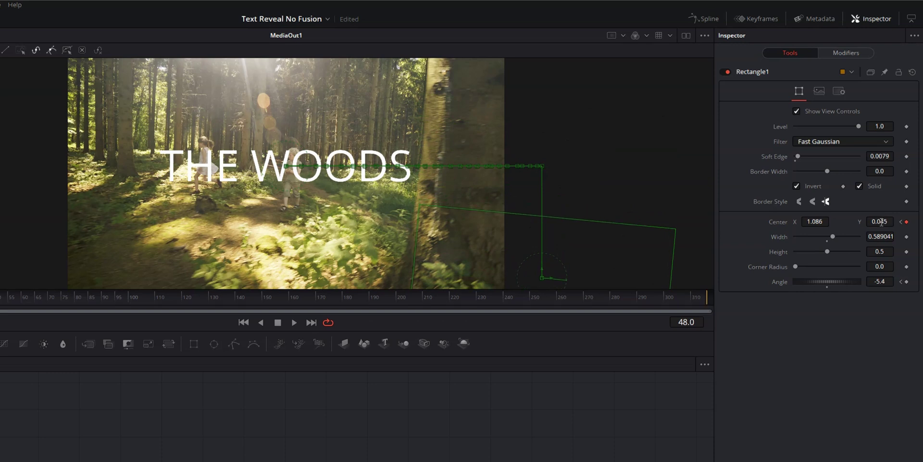
Keyframe the mask's Center X at about -0.131 on frame 74 to move it past the picture's left edge
{"action": "key", "text": "Right"}
{"action": "key", "text": "Right"}
{"action": "key", "text": "Right"}
{"action": "key", "text": "Right"}
{"action": "key", "text": "Right"}
{"action": "key", "text": "Right"}
{"action": "key", "text": "Right"}
{"action": "key", "text": "Right"}
{"action": "key", "text": "Right"}
{"action": "key", "text": "Right"}
{"action": "key", "text": "Right"}
{"action": "key", "text": "Right"}
{"action": "key", "text": "Right"}
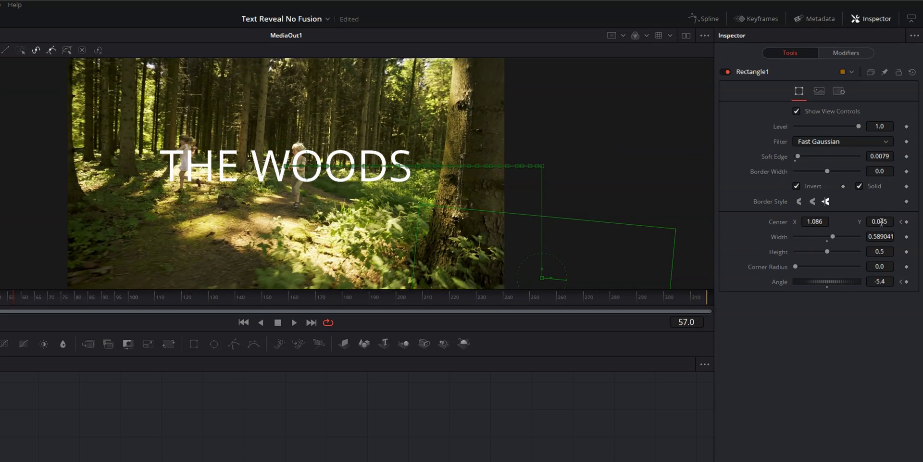
{"action": "key", "text": "Right"}
{"action": "key", "text": "Right"}
{"action": "key", "text": "Right"}
{"action": "key", "text": "Right"}
{"action": "key", "text": "Right"}
{"action": "key", "text": "Right"}
{"action": "key", "text": "Right"}
{"action": "key", "text": "Right"}
{"action": "key", "text": "Right"}
{"action": "key", "text": "Right"}
{"action": "key", "text": "Right"}
{"action": "key", "text": "Right"}
{"action": "key", "text": "Right"}
{"action": "key", "text": "Right"}
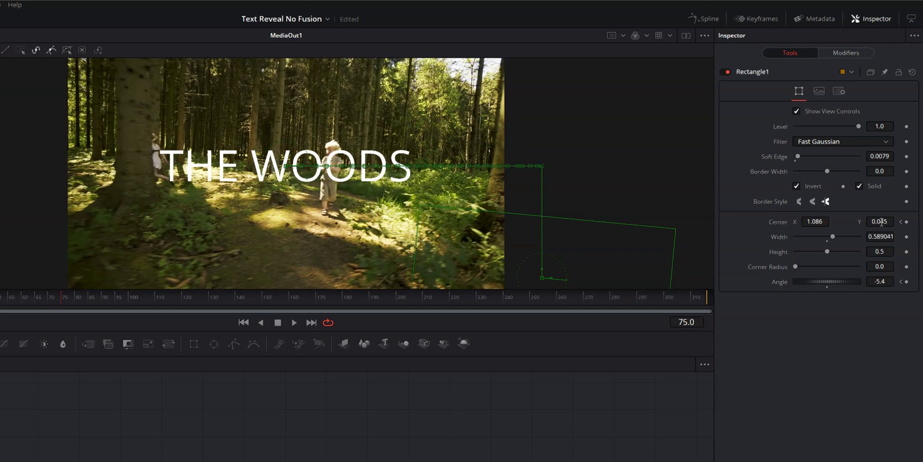
{"action": "key", "text": "Right"}
{"action": "key", "text": "Left"}
{"action": "key", "text": "Left"}
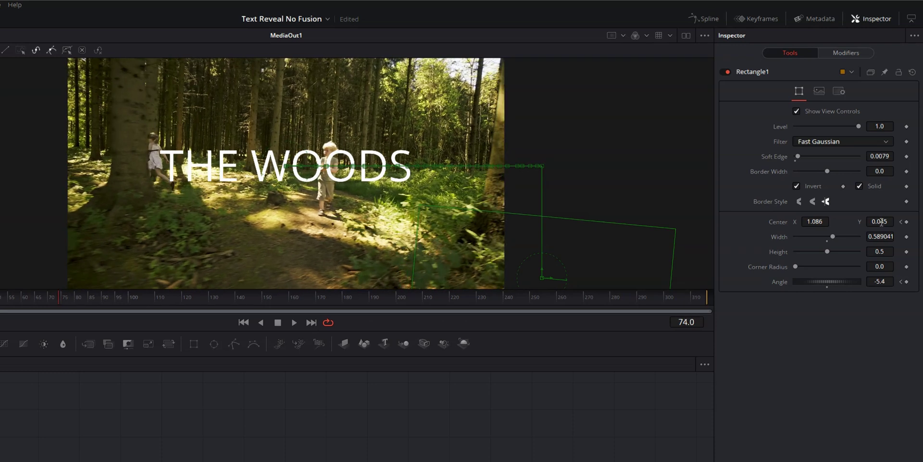
{"action": "left_click_drag", "start_coordinate": [818, 221], "coordinate": [232, 222]}
{"action": "key", "text": "Right"}
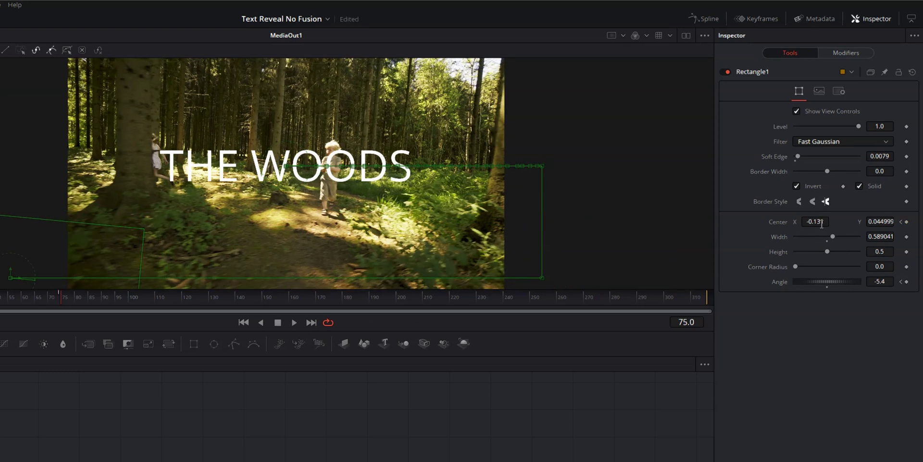
Raise the mask's Center Y to 0.529 at frame 75 and keyframe Center X along the tree's edge to -0.065 at frame 78
{"action": "left_click_drag", "start_coordinate": [890, 222], "coordinate": [911, 221]}
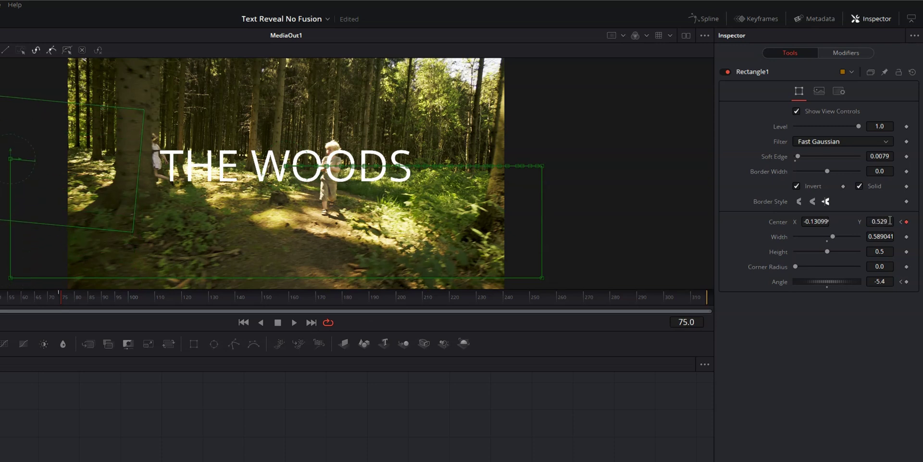
{"action": "key", "text": "Right"}
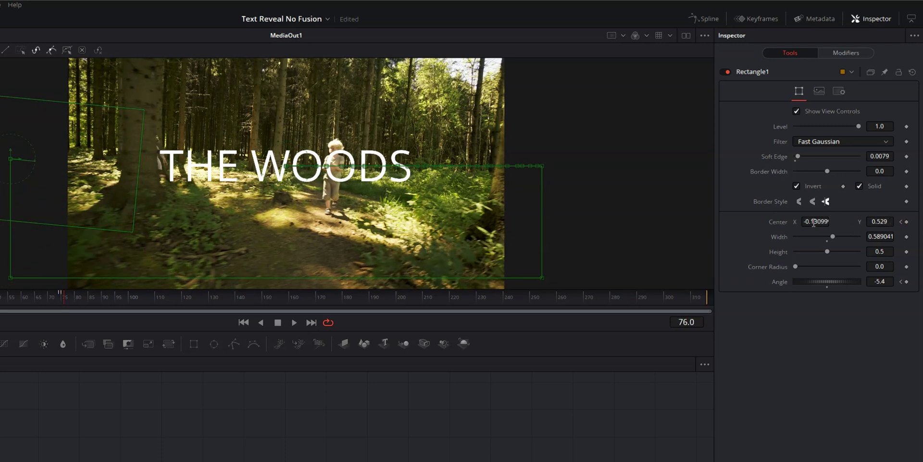
{"action": "mouse_move", "coordinate": [814, 223]}
{"action": "left_mouse_down"}
{"action": "mouse_move", "coordinate": [831, 222]}
{"action": "mouse_move", "coordinate": [823, 222]}
{"action": "left_mouse_up"}
{"action": "key", "text": "Right"}
Angle the mask to -1.0 to match the trunk and keyframe Center X at -0.056 on frame 79
{"action": "key", "text": "Right"}
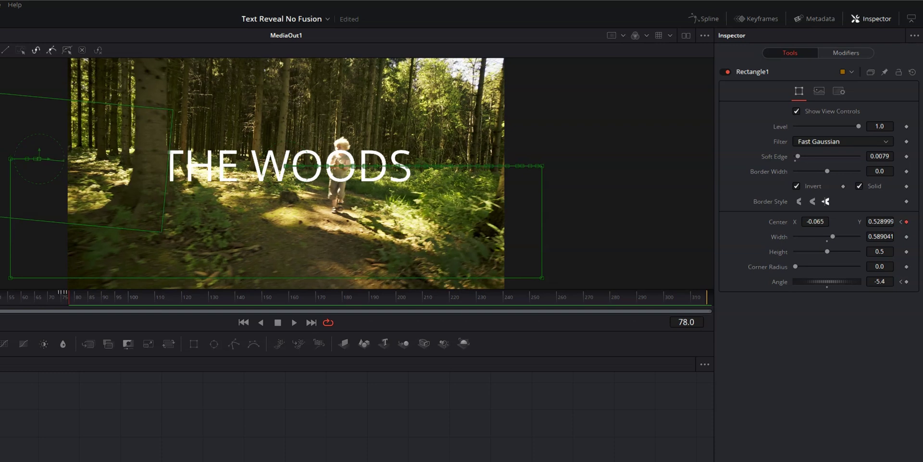
{"action": "left_click_drag", "start_coordinate": [869, 280], "coordinate": [879, 280]}
Adjust the mask's Angle to 0.8 and keyframe Center X with the trunk's edge to 0.018 at frame 86
{"action": "key", "text": "Right"}
{"action": "left_click_drag", "start_coordinate": [817, 223], "coordinate": [819, 222]}
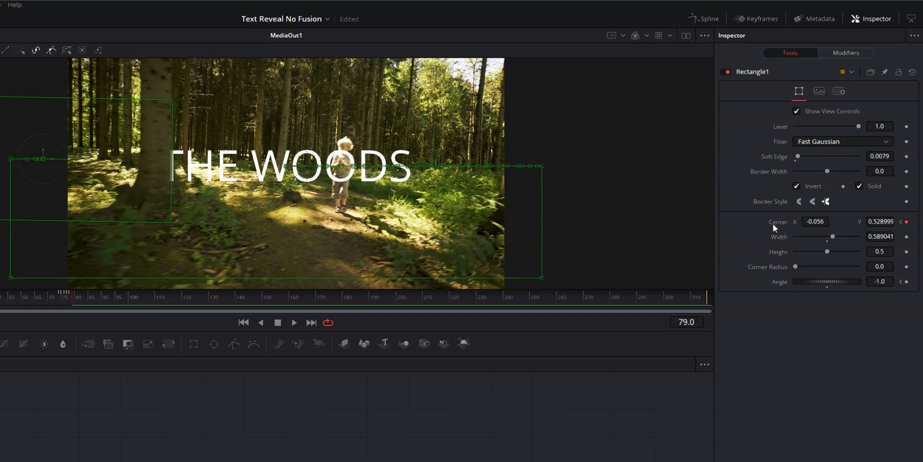
{"action": "left_click_drag", "start_coordinate": [813, 281], "coordinate": [823, 281]}
{"action": "mouse_move", "coordinate": [816, 220]}
{"action": "left_mouse_down"}
{"action": "mouse_move", "coordinate": [836, 223]}
{"action": "mouse_move", "coordinate": [820, 221]}
{"action": "left_mouse_up"}
{"action": "key", "text": "Right"}
{"action": "key", "text": "Right"}
{"action": "key", "text": "Right"}
{"action": "key", "text": "Right"}
{"action": "key", "text": "Right"}
{"action": "left_click_drag", "start_coordinate": [825, 281], "coordinate": [823, 281]}
Continue keyframing the mask's Center X frame by frame with the moving trunk, reaching 0.506 at frame 105 to cover the whole title
{"action": "key", "text": "Right"}
{"action": "key", "text": "Right"}
{"action": "key", "text": "Right"}
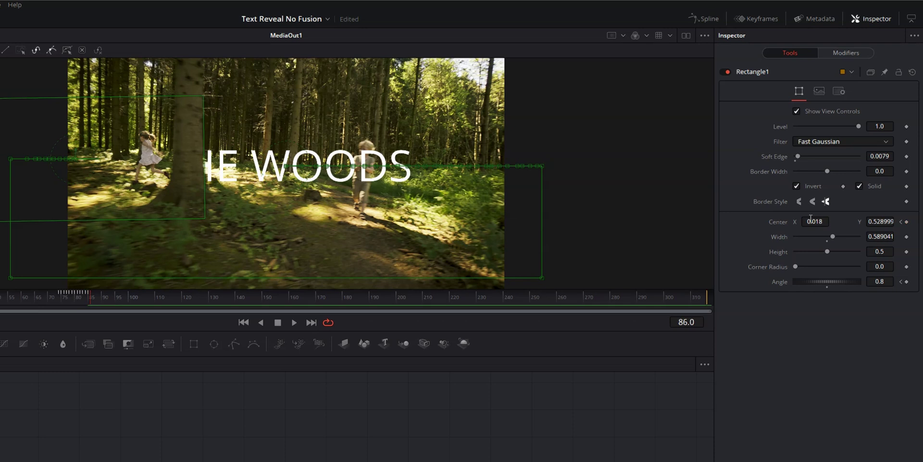
{"action": "mouse_move", "coordinate": [810, 218]}
{"action": "left_mouse_down"}
{"action": "mouse_move", "coordinate": [838, 220]}
{"action": "mouse_move", "coordinate": [805, 228]}
{"action": "left_mouse_up"}
{"action": "key", "text": "Right"}
{"action": "key", "text": "Right"}
{"action": "key", "text": "Right"}
{"action": "key", "text": "Right"}
{"action": "key", "text": "Right"}
{"action": "key", "text": "Right"}
{"action": "key", "text": "Right"}
{"action": "key", "text": "Right"}
{"action": "key", "text": "Right"}
{"action": "key", "text": "Right"}
{"action": "key", "text": "Right"}
{"action": "key", "text": "Right"}
{"action": "key", "text": "Right"}
{"action": "key", "text": "Right"}
{"action": "key", "text": "Right"}
{"action": "key", "text": "Right"}
{"action": "key", "text": "Right"}
{"action": "key", "text": "Right"}
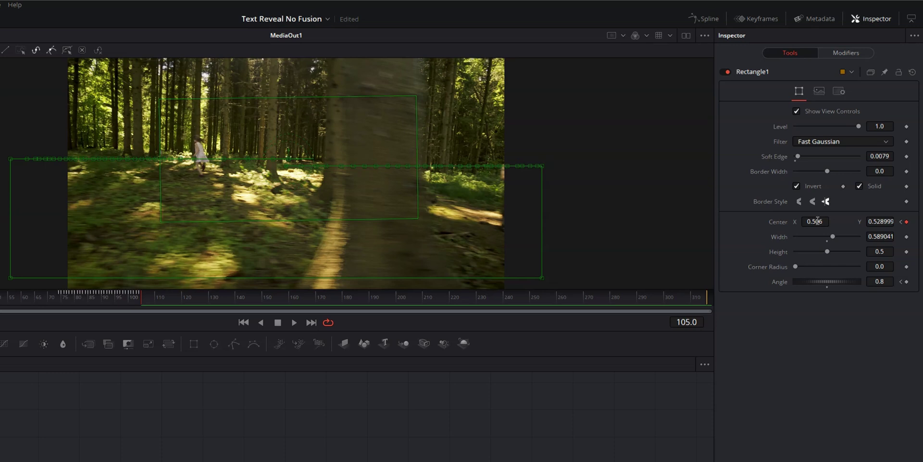
Save the project and return to the Edit page
{"action": "key", "text": "ctrl+s"}
{"action": "key", "text": "shift+4"}
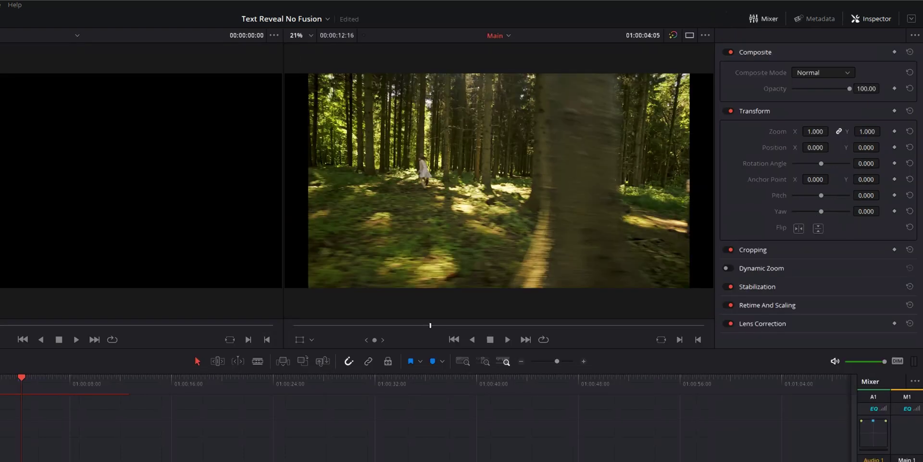